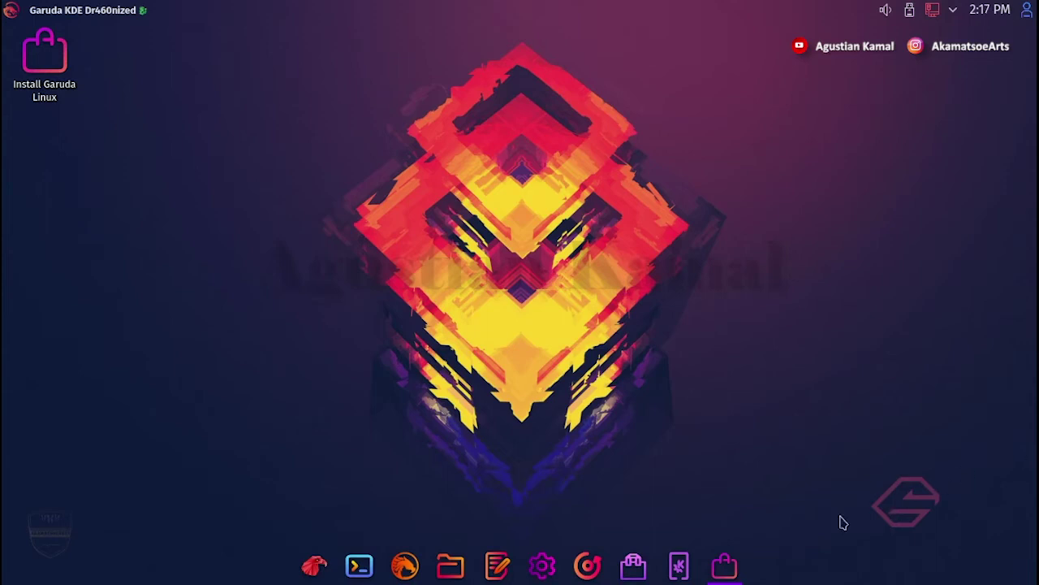
# Step: Bring up the Garuda Linux Installer window and select VBOX HARDDISK (/dev/sda) as the storage device
pyautogui.click(736, 566)
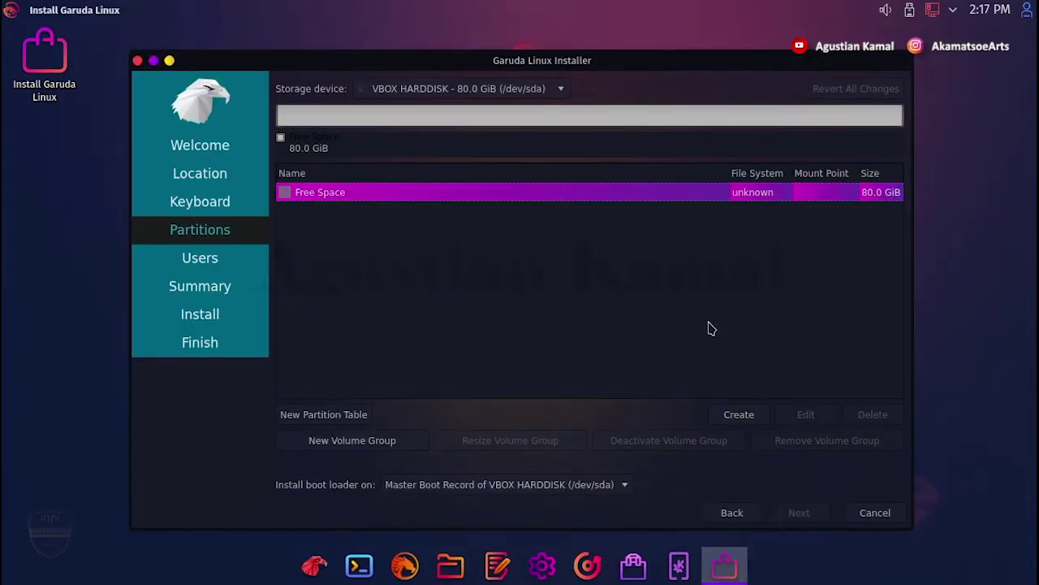
pyautogui.click(556, 91)
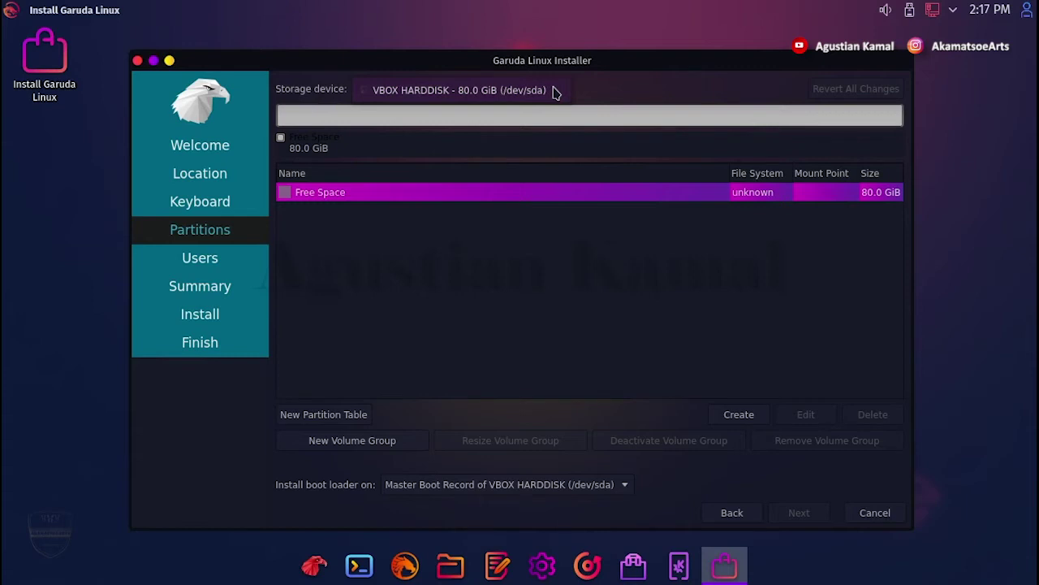
pyautogui.click(556, 91)
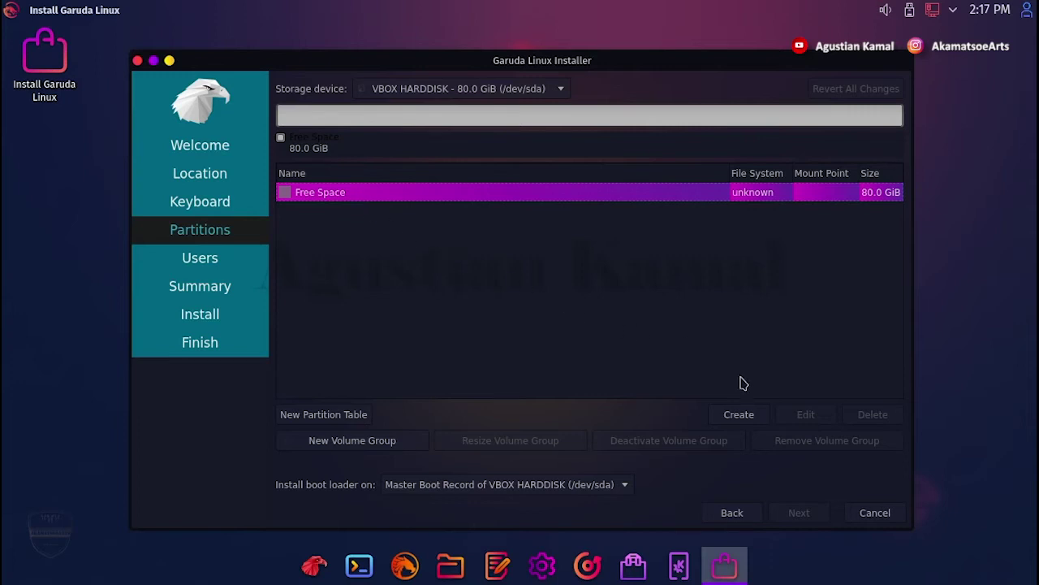
# Step: Create an 8 MiB unformatted partition in the free space with the bios-grub flag
pyautogui.click(739, 415)
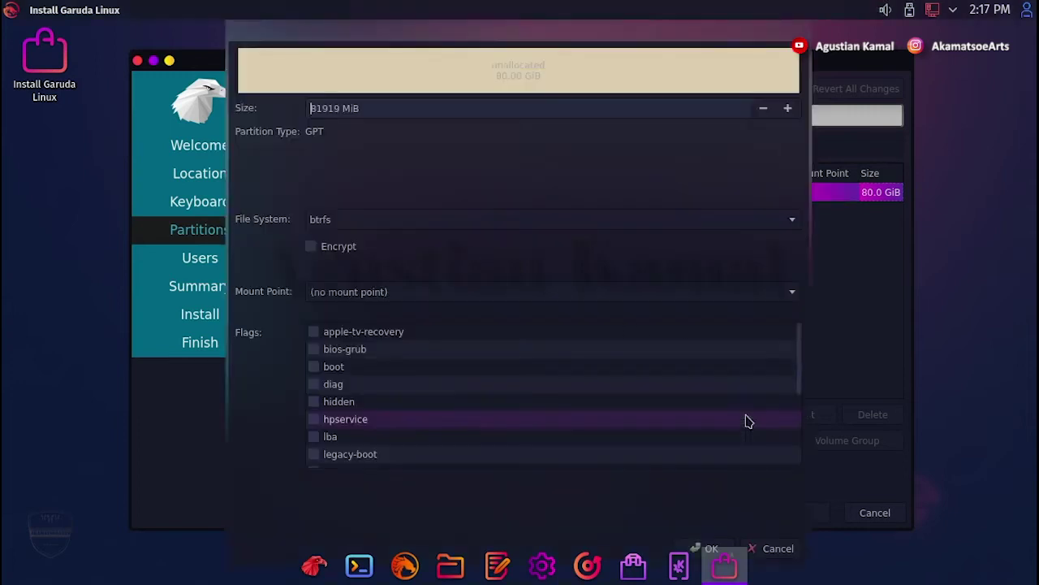
pyautogui.doubleClick(312, 108)
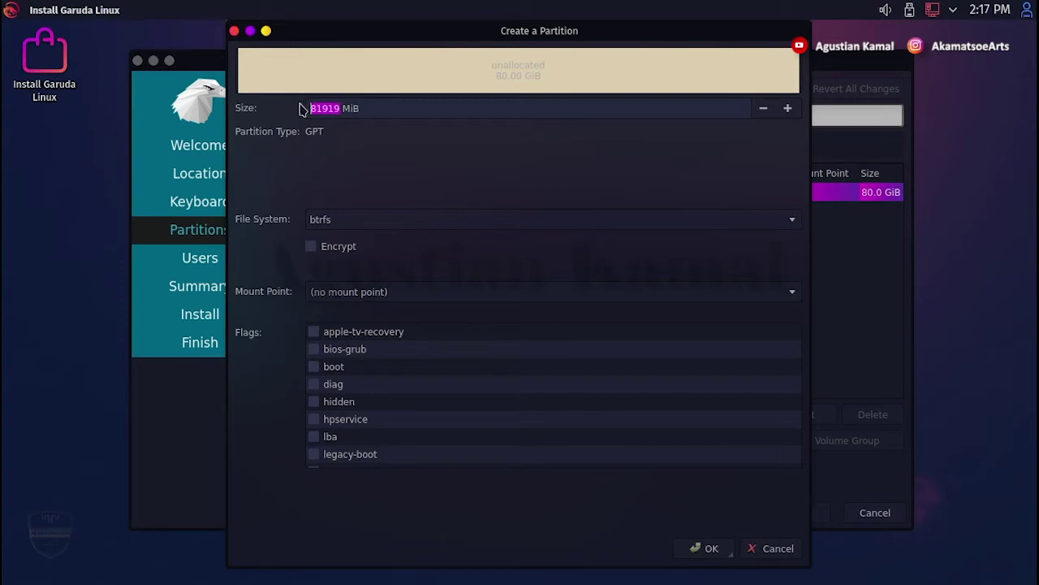
pyautogui.write('8')
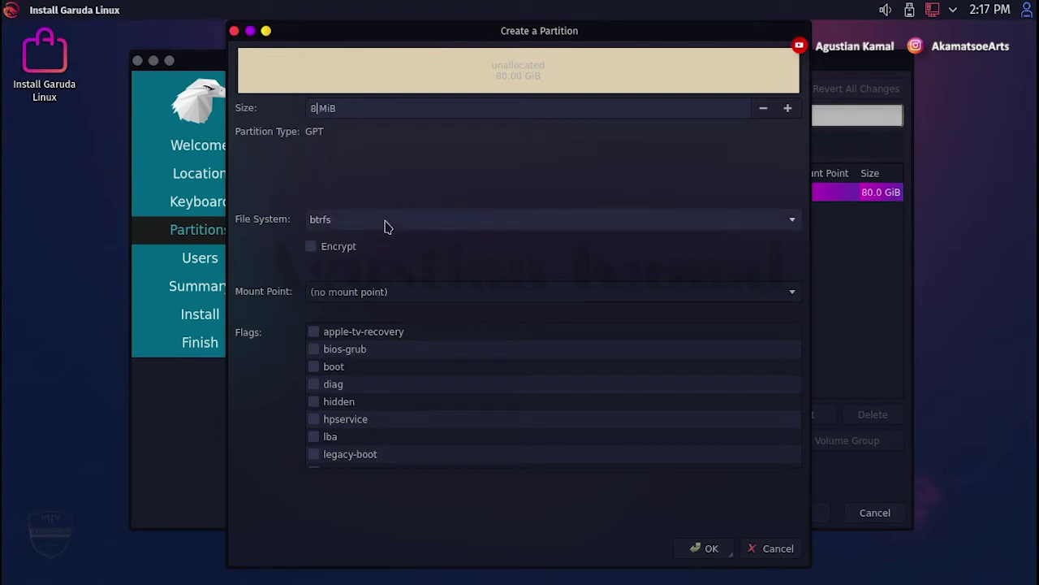
pyautogui.click(416, 230)
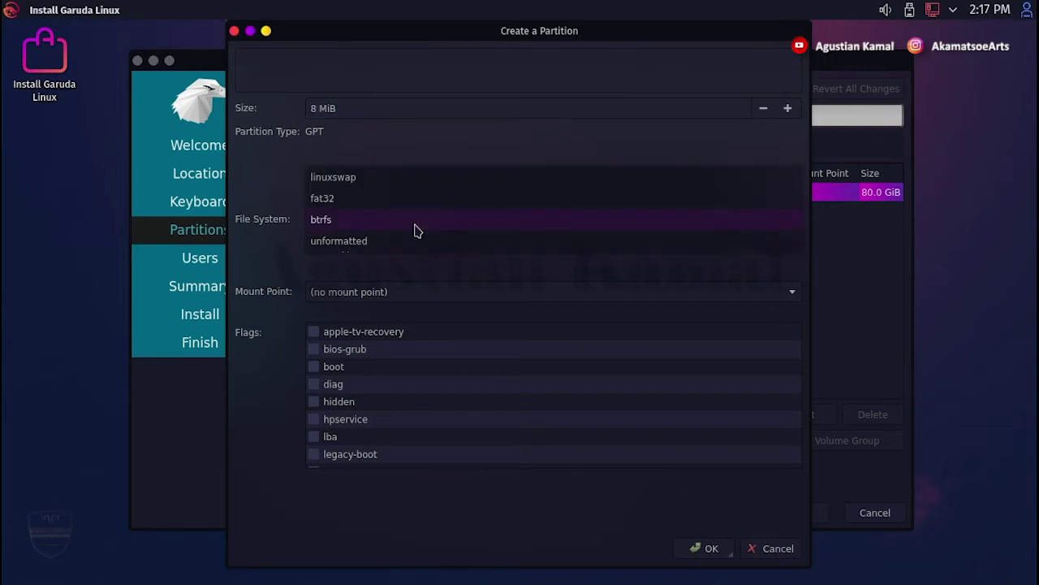
pyautogui.click(401, 246)
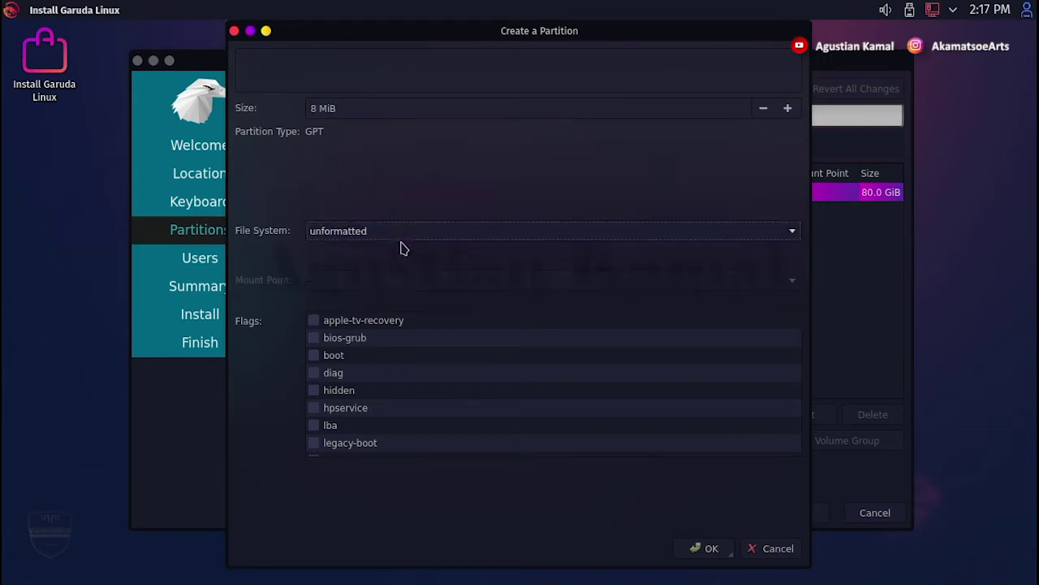
pyautogui.click(317, 345)
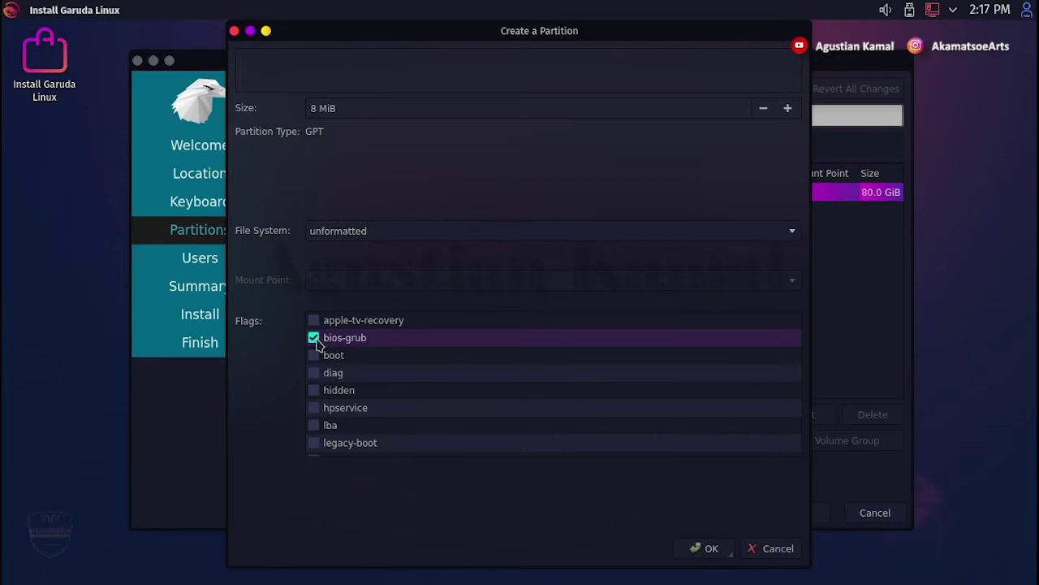
pyautogui.click(705, 548)
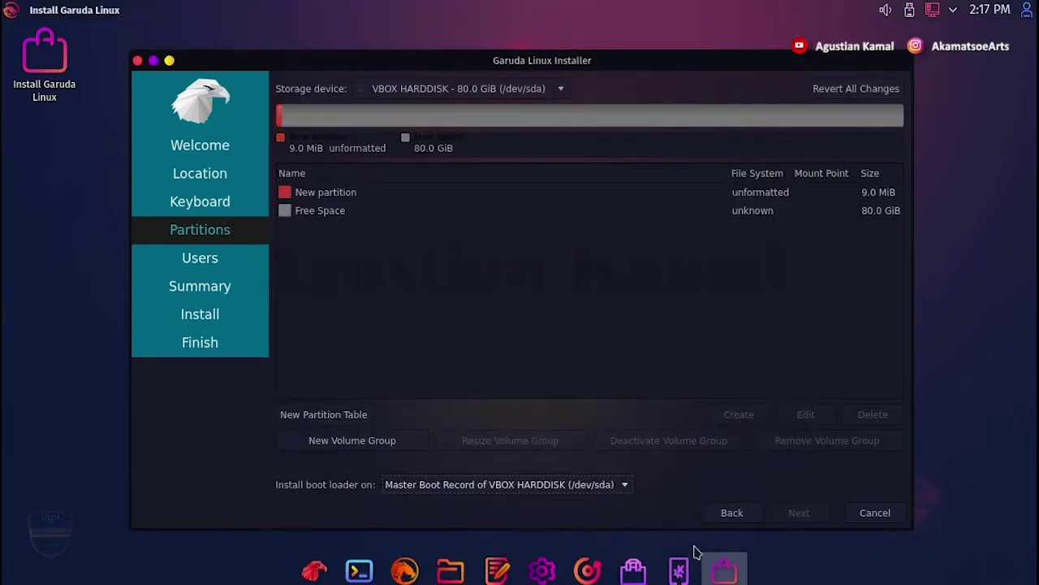
# Step: Create a 4096 MiB linuxswap partition in the free space with the swap flag
pyautogui.click(634, 196)
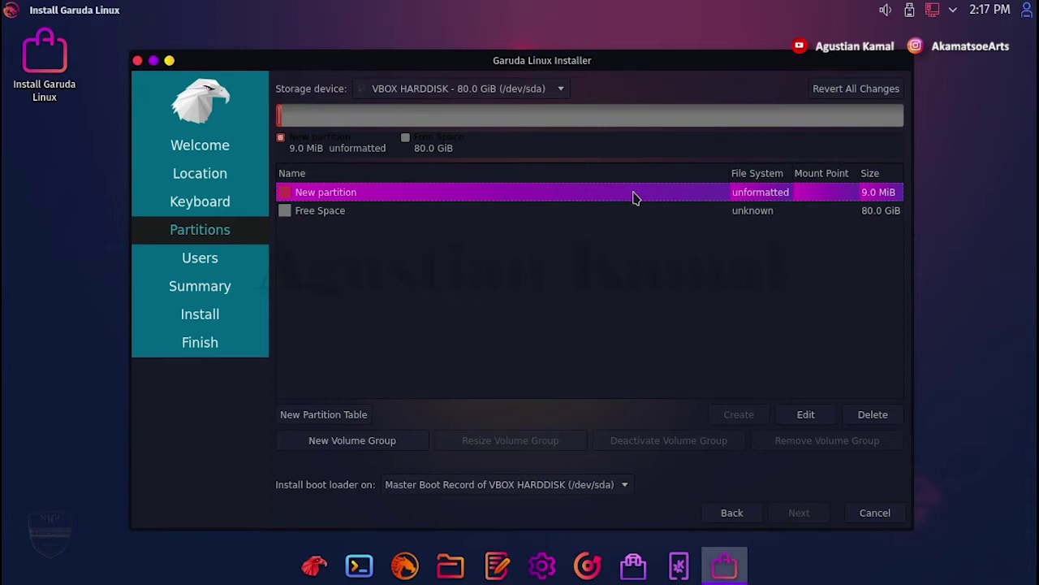
pyautogui.click(581, 217)
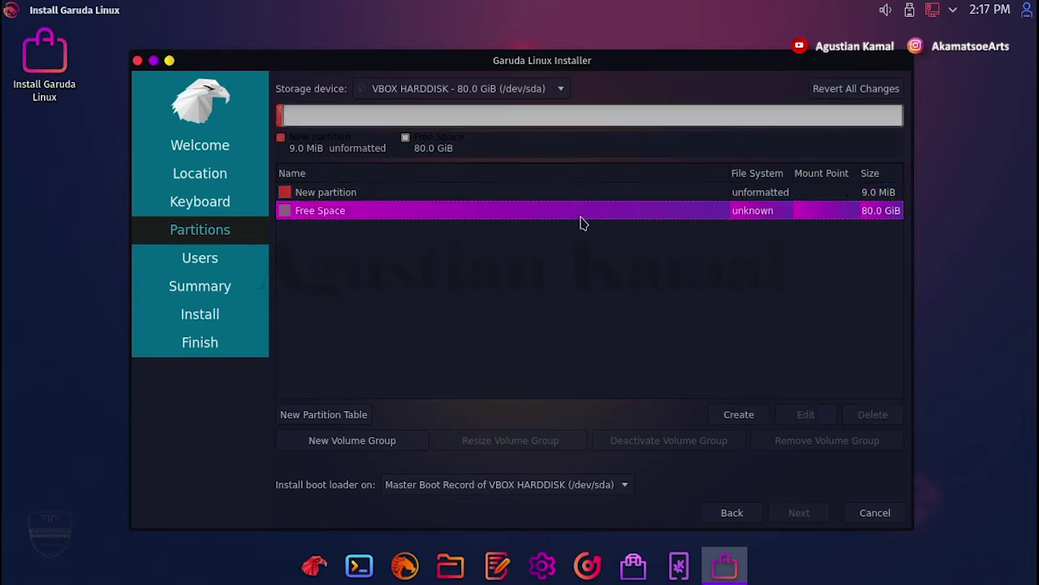
pyautogui.click(739, 415)
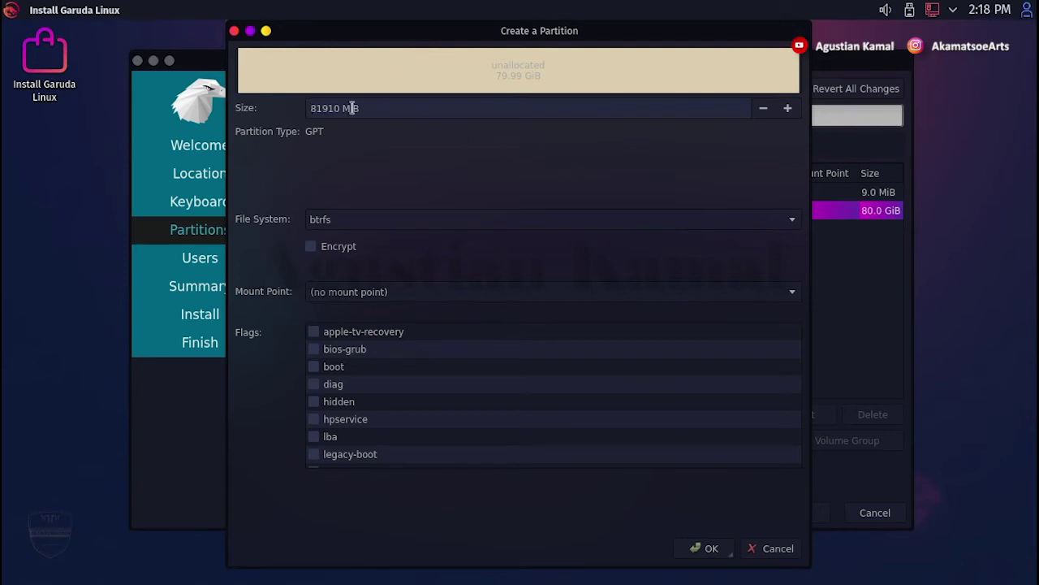
pyautogui.moveTo(340, 108); pyautogui.dragTo(296, 103)
pyautogui.write('4096')
pyautogui.click(402, 223)
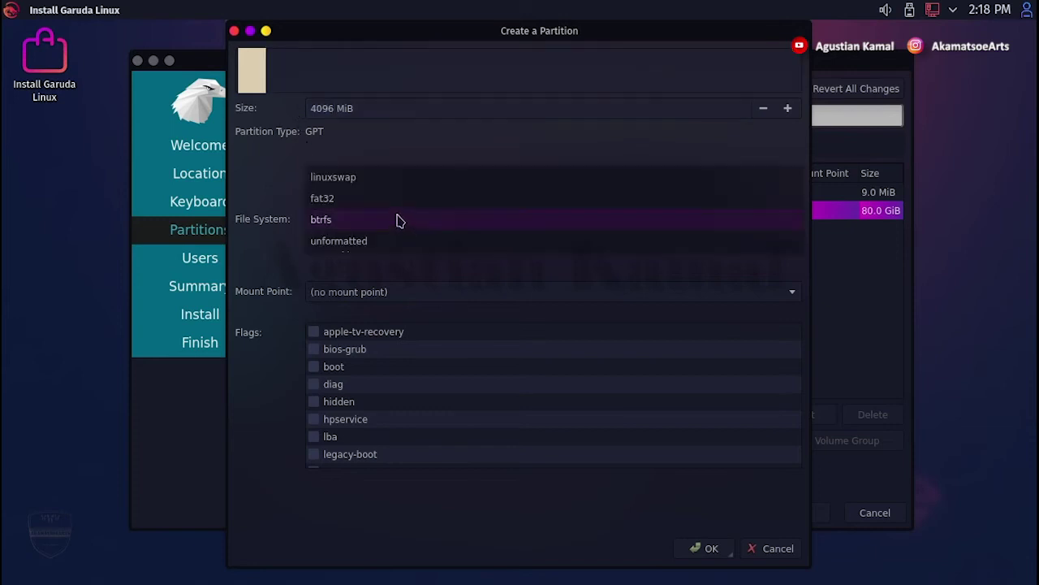
pyautogui.click(372, 184)
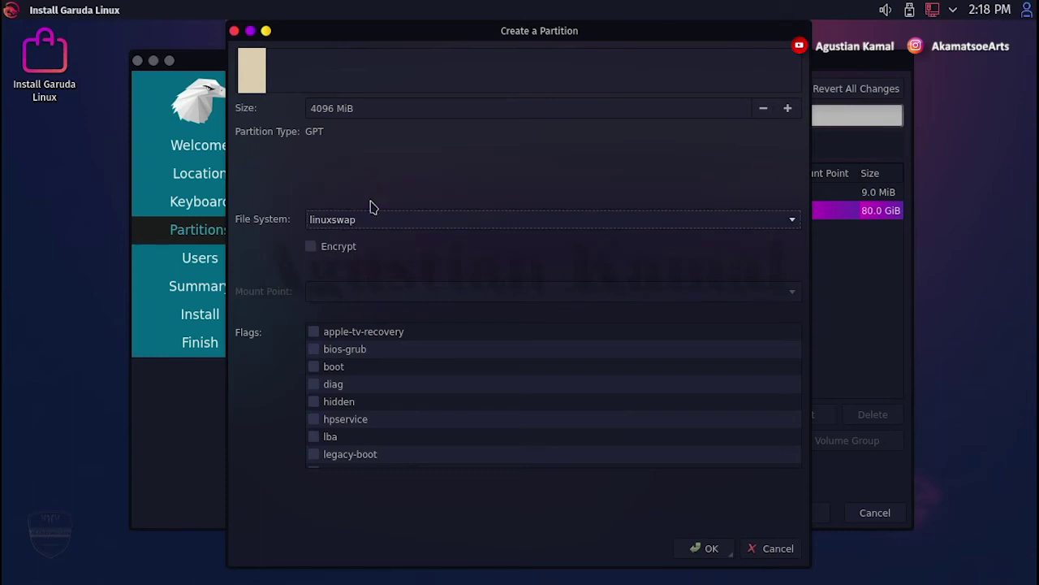
pyautogui.scroll(-3, 383, 380)
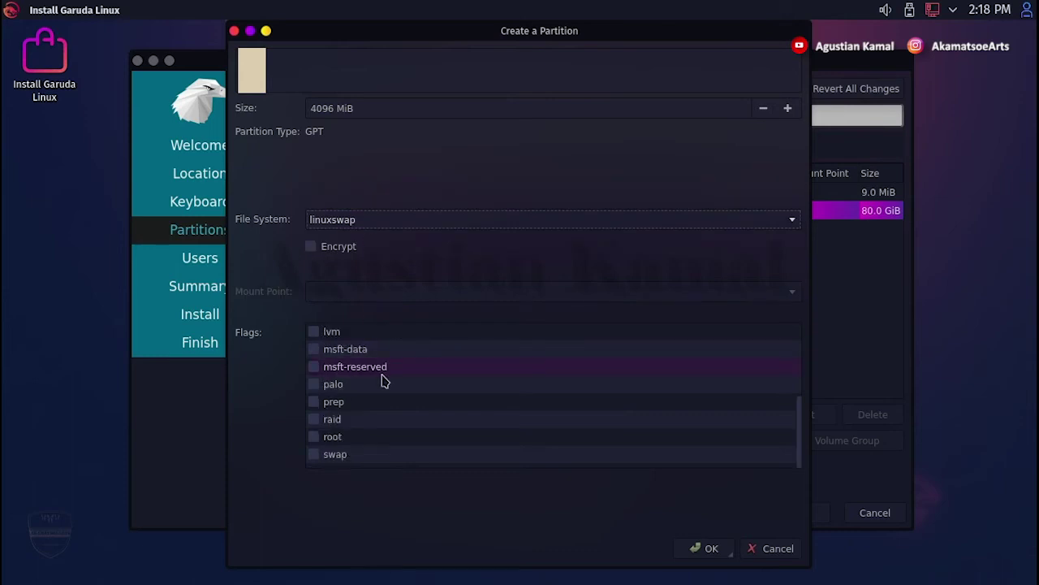
pyautogui.click(314, 455)
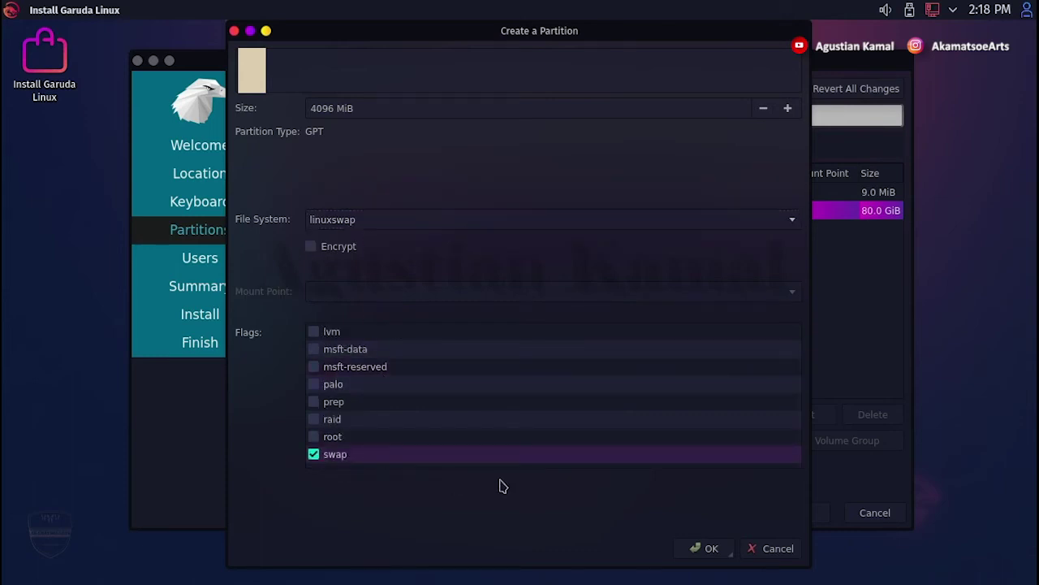
pyautogui.click(710, 548)
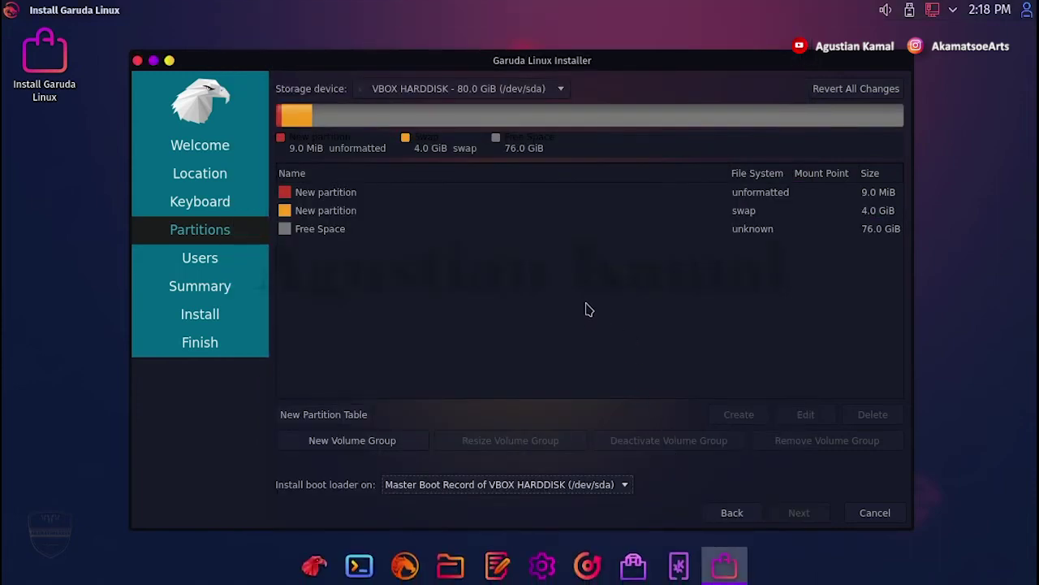
# Step: Create a btrfs partition from all the remaining free space with mount point / and the root flag
pyautogui.click(553, 218)
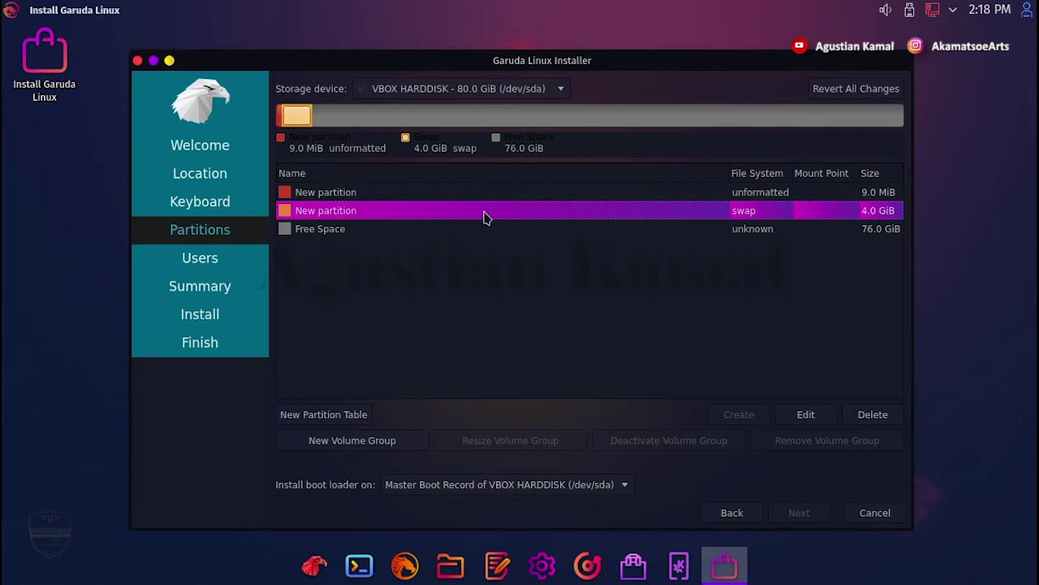
pyautogui.click(364, 230)
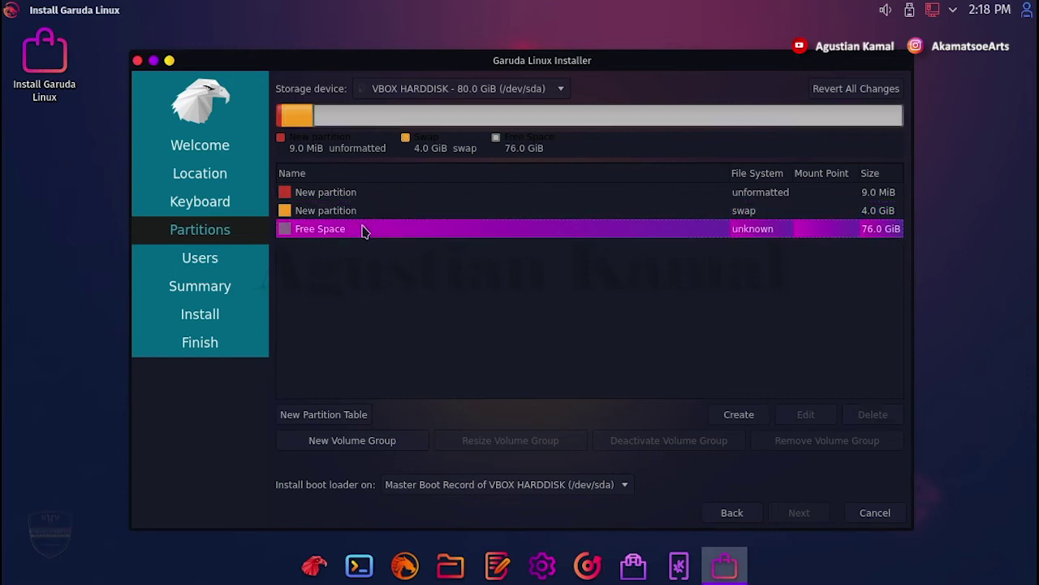
pyautogui.click(739, 414)
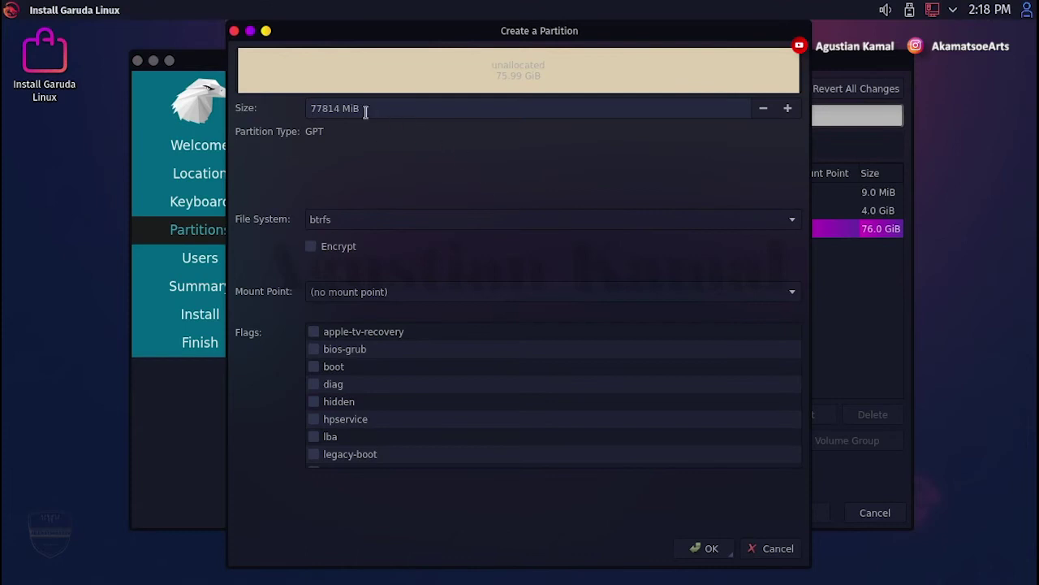
pyautogui.click(336, 108)
pyautogui.click(793, 296)
pyautogui.click(405, 312)
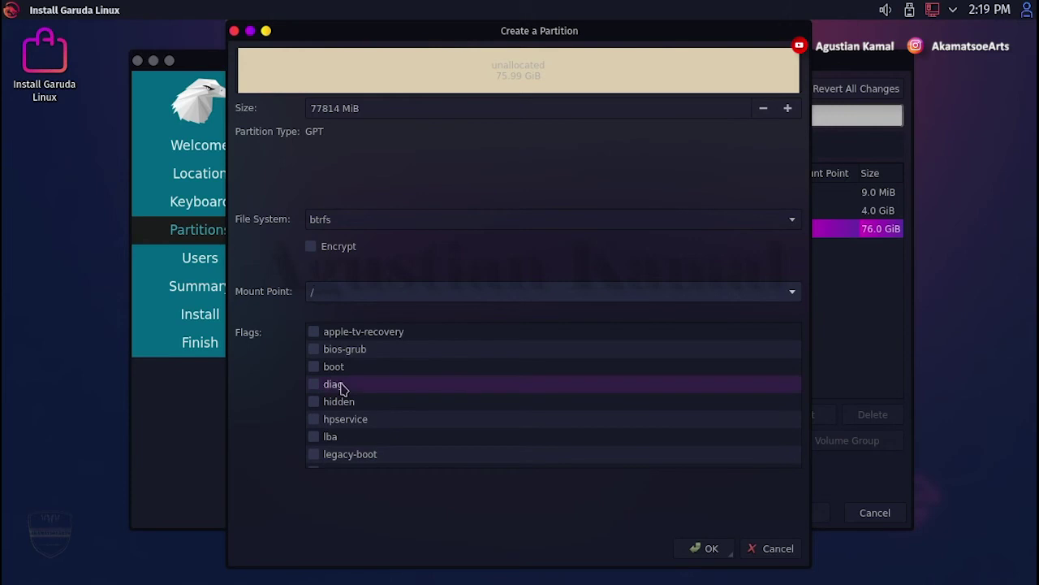
pyautogui.scroll(-3, 341, 390)
pyautogui.click(313, 437)
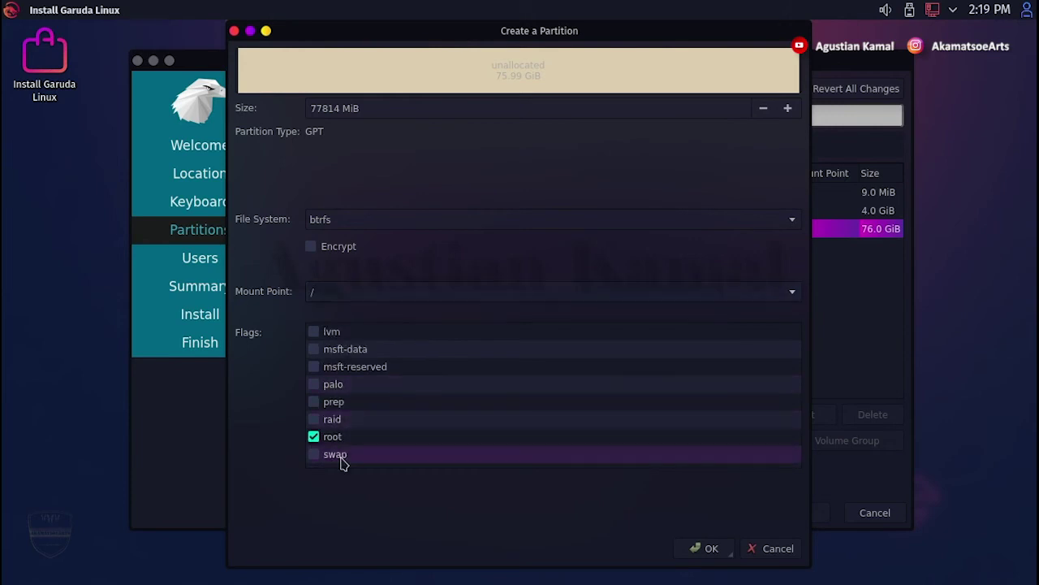
pyautogui.click(707, 549)
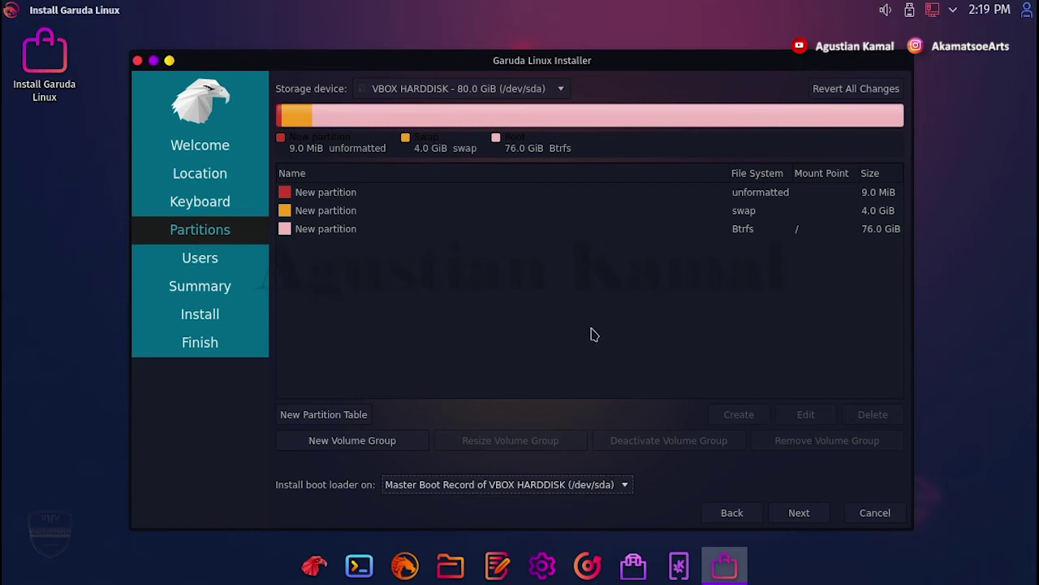
# Step: Choose the Master Boot Record of VBOX HARDDISK (/dev/sda) as the boot loader location and review the new partitions
pyautogui.click(576, 230)
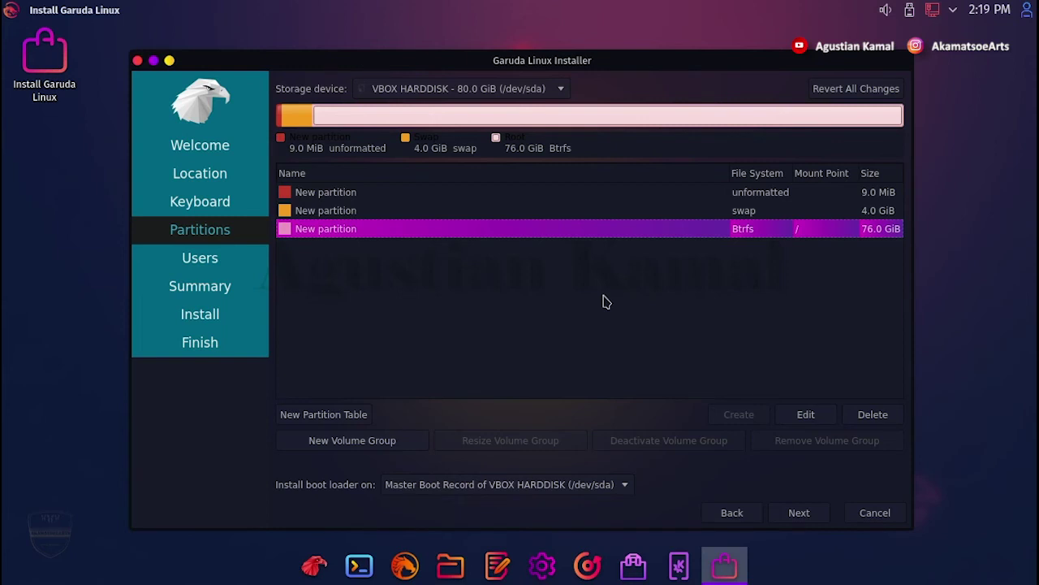
pyautogui.click(607, 488)
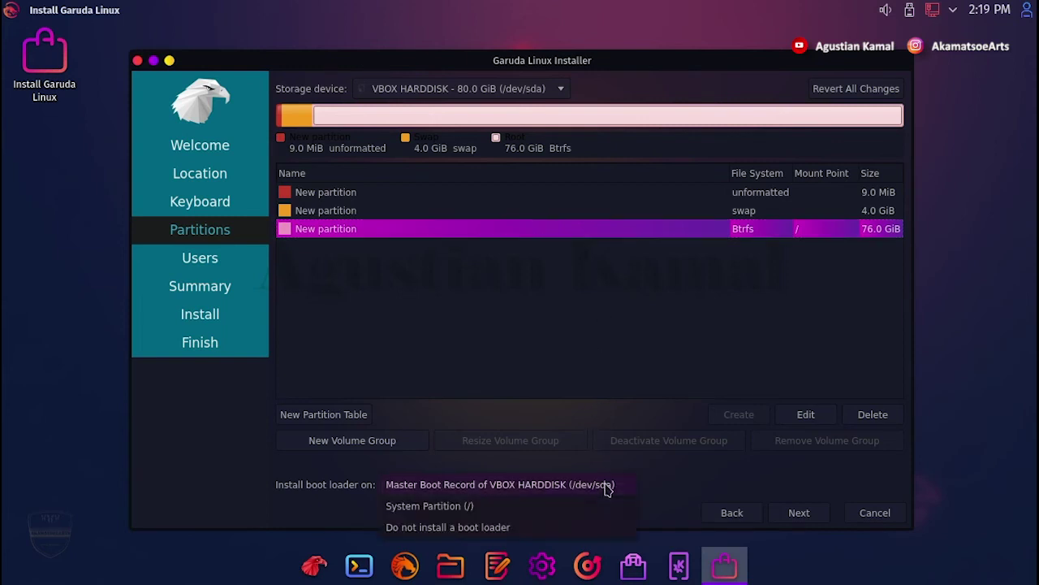
pyautogui.click(606, 485)
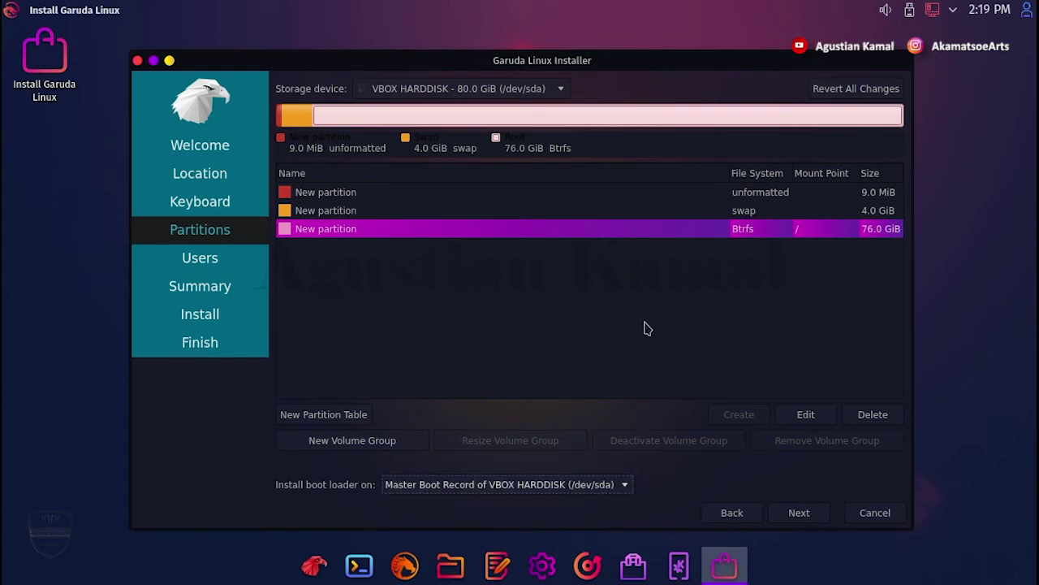
pyautogui.click(689, 212)
pyautogui.click(688, 193)
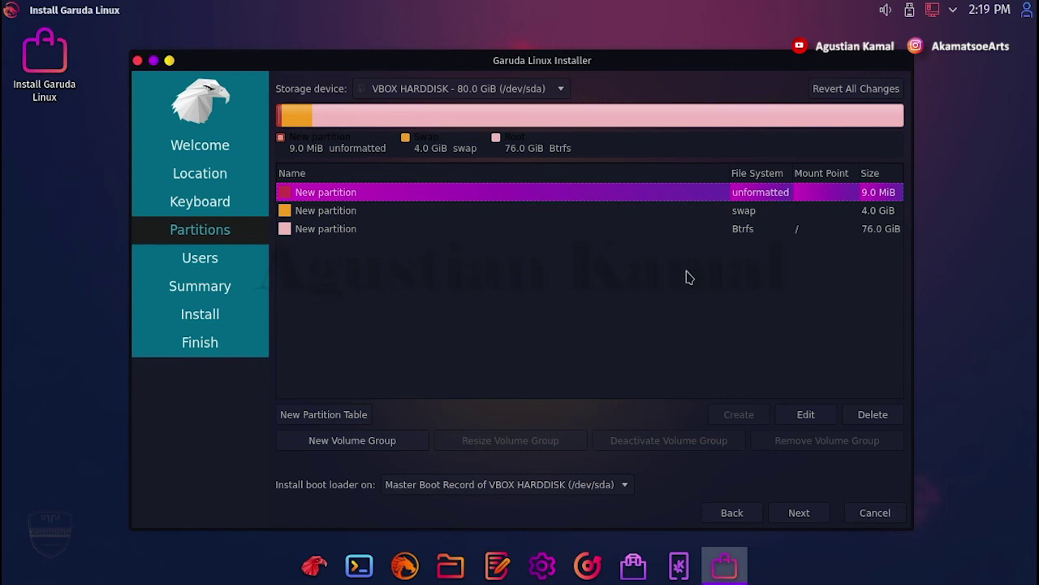